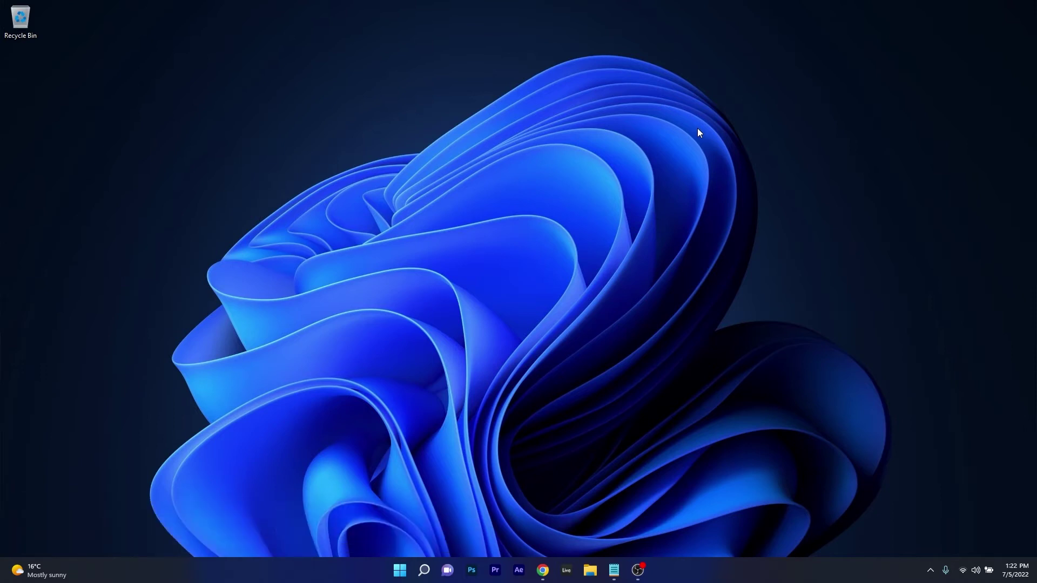
Run the pasted RunDll32 hotplug command from the Run box, then close Safely Remove Hardware
{"action": "key", "text": "super+r"}
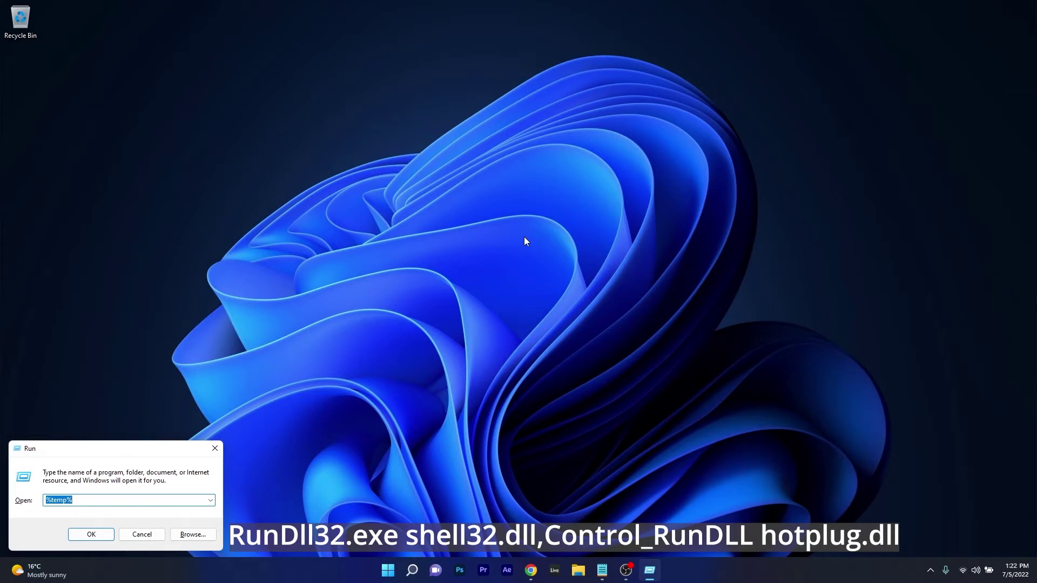
{"action": "type", "text": "RunDll32.exe shell32.dll,Control_RunDLL hotplug.dll"}
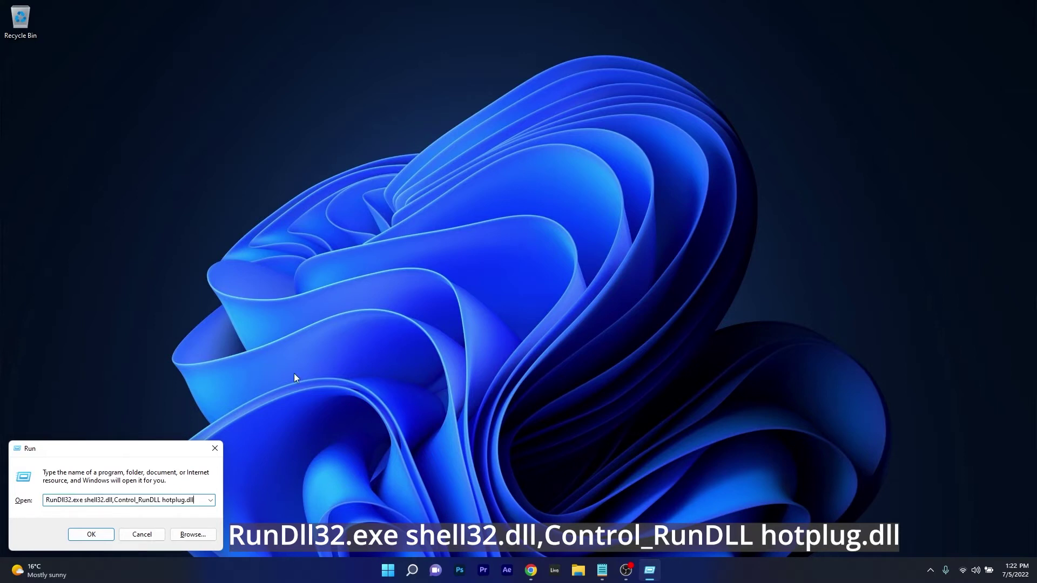
{"action": "left_click", "coordinate": [92, 535]}
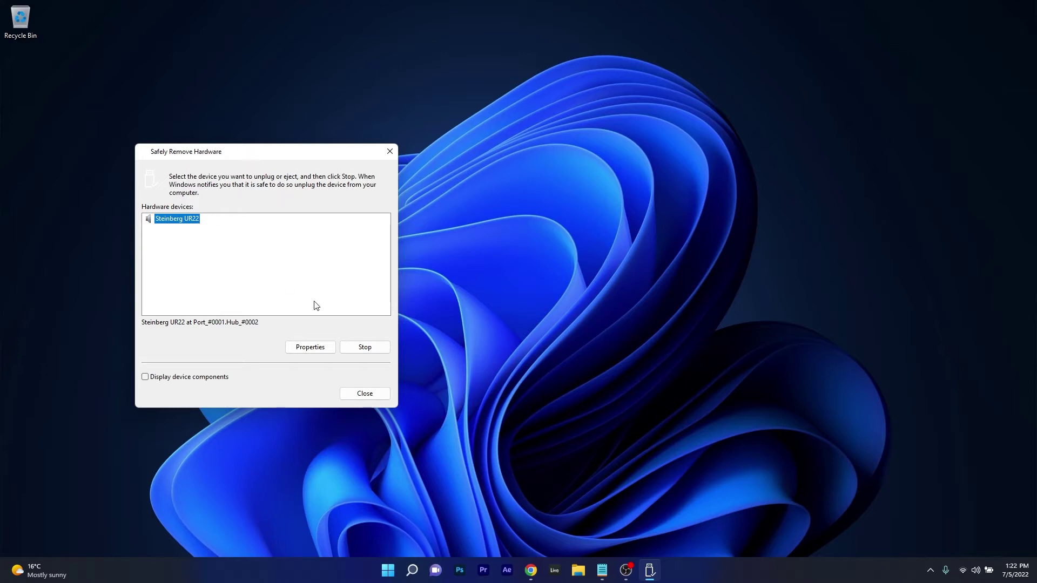
{"action": "left_click", "coordinate": [389, 152]}
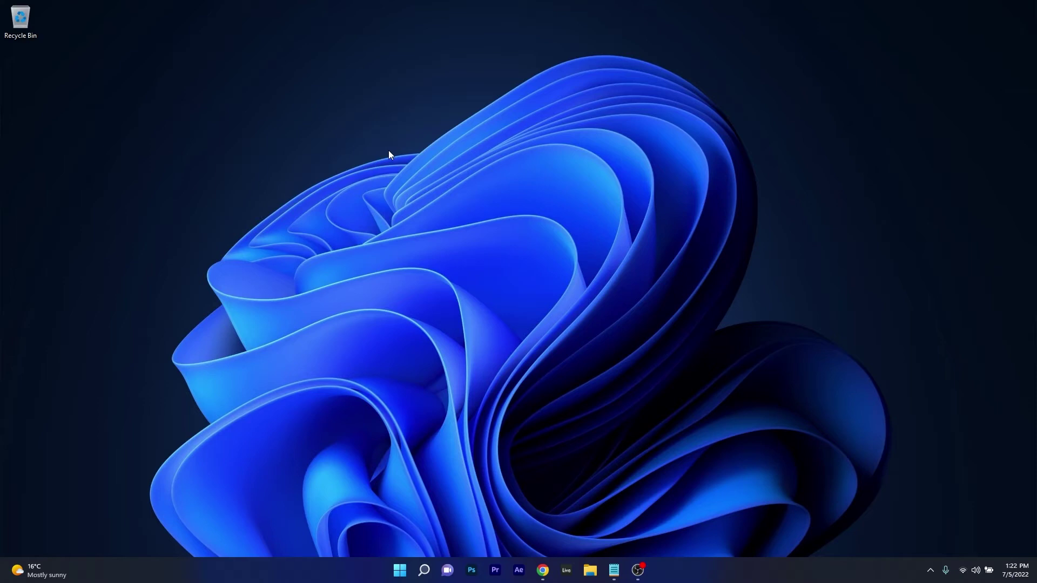
Create a desktop shortcut 'Safely Remove Hardware' targeting the RunDll32 hotplug command and launch it
{"action": "right_click", "coordinate": [451, 148]}
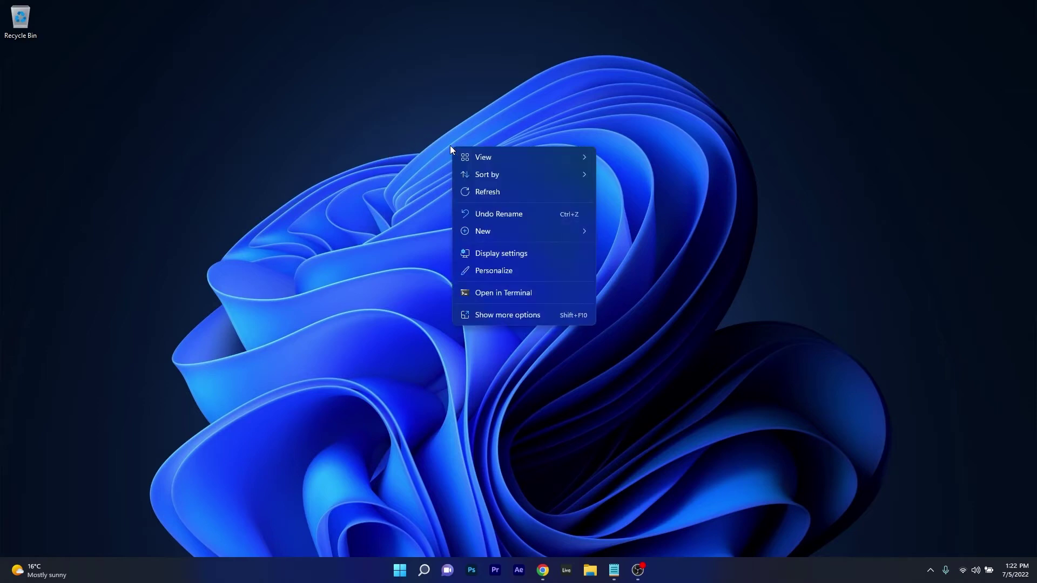
{"action": "mouse_move", "coordinate": [503, 232]}
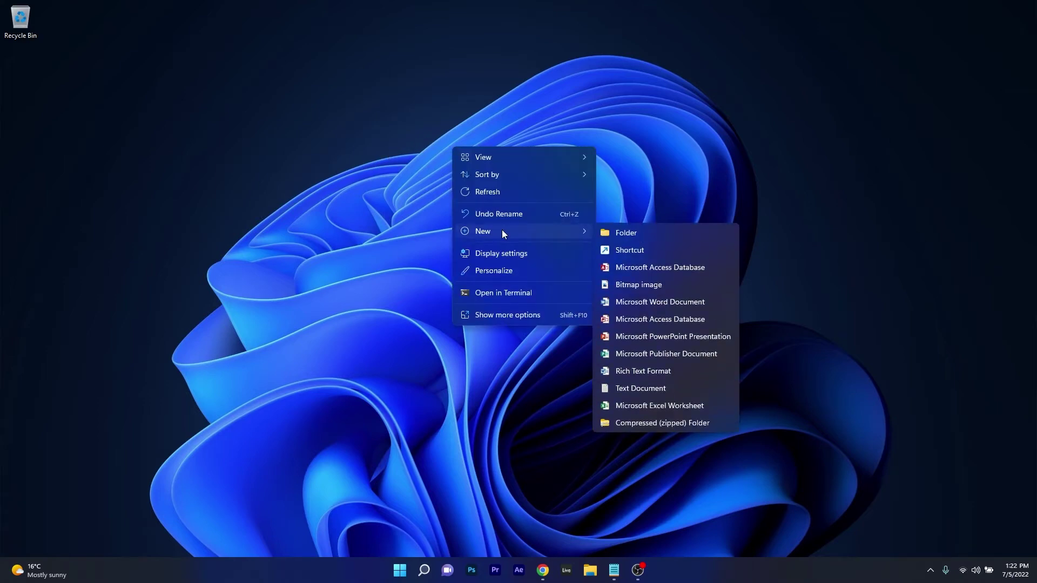
{"action": "left_click", "coordinate": [646, 249]}
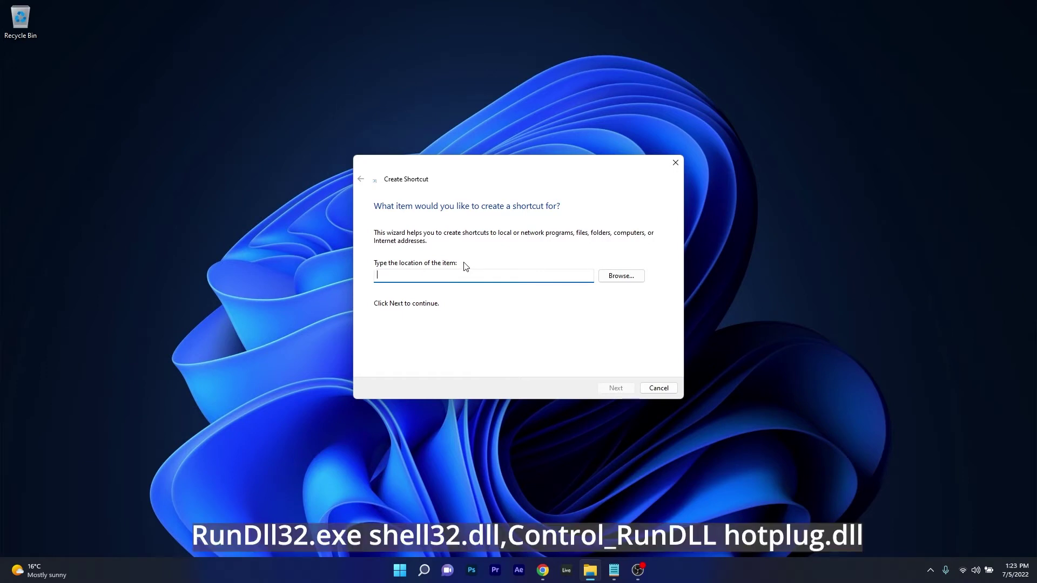
{"action": "type", "text": "RunDll32.exe shell32.dll,Control_RunDLL hotplug.dll"}
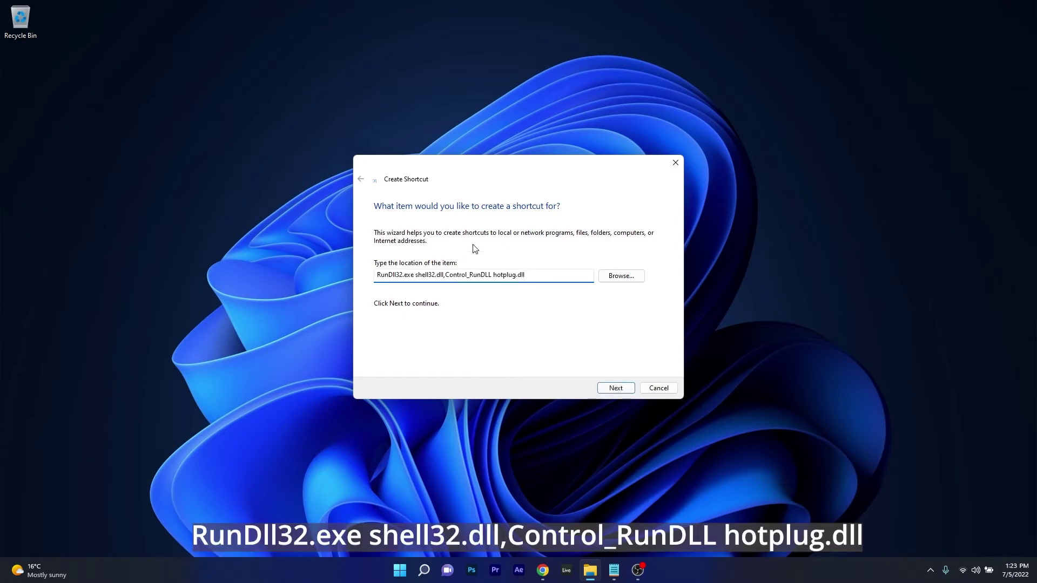
{"action": "left_click", "coordinate": [617, 388]}
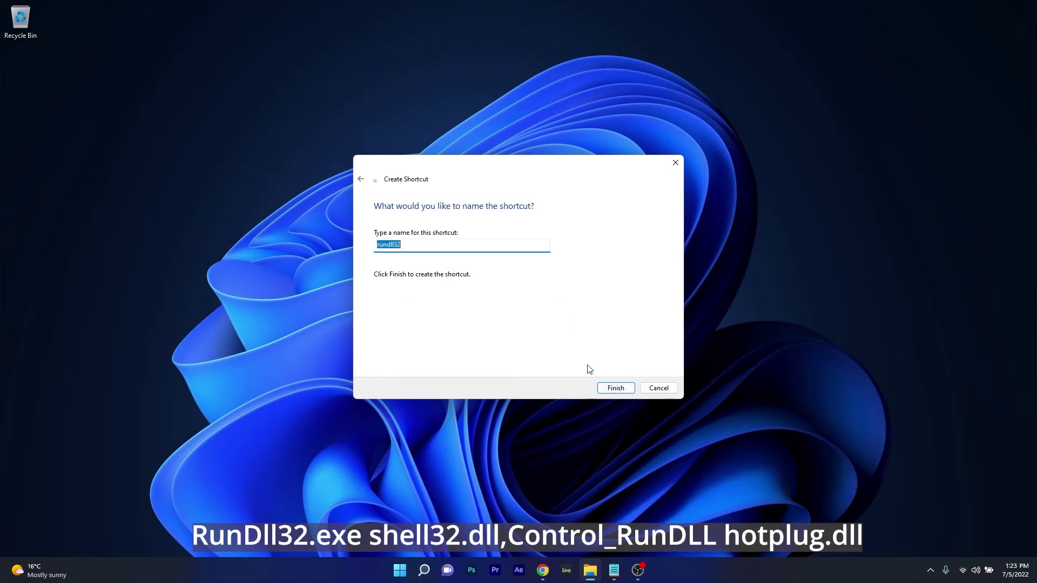
{"action": "type", "text": "Safely Remove Hardware"}
{"action": "left_click", "coordinate": [620, 387]}
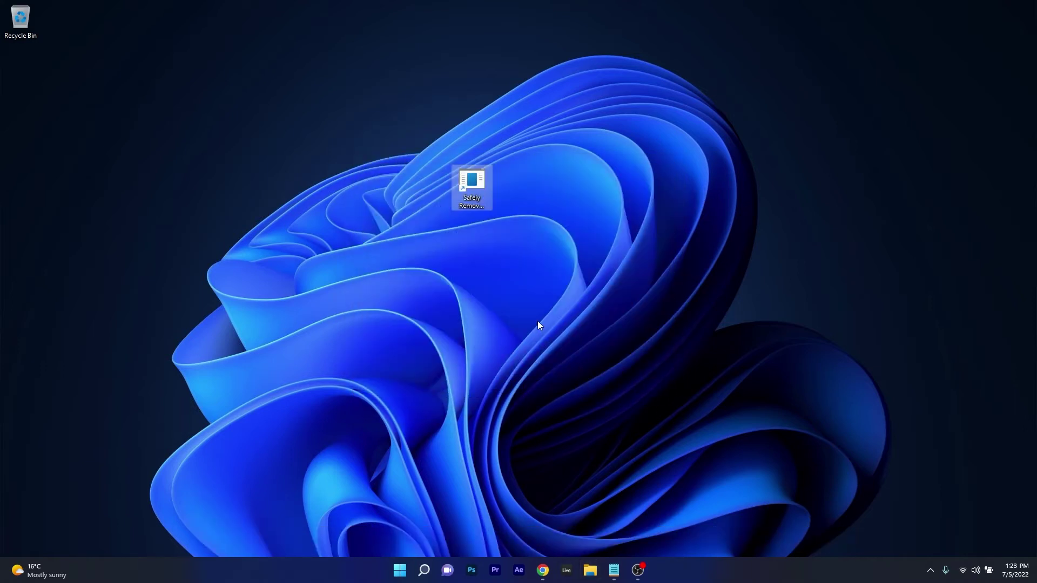
{"action": "left_click", "coordinate": [480, 189]}
{"action": "double_click", "coordinate": [472, 187]}
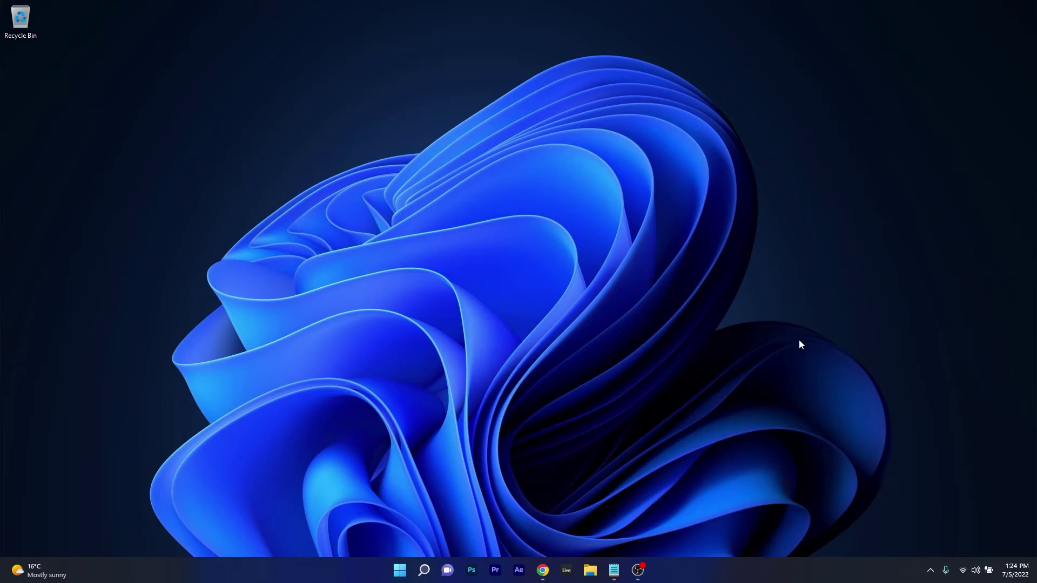
Drag the Safely Remove Hardware icon from the hidden-icons overflow onto the taskbar tray
{"action": "left_click", "coordinate": [929, 573]}
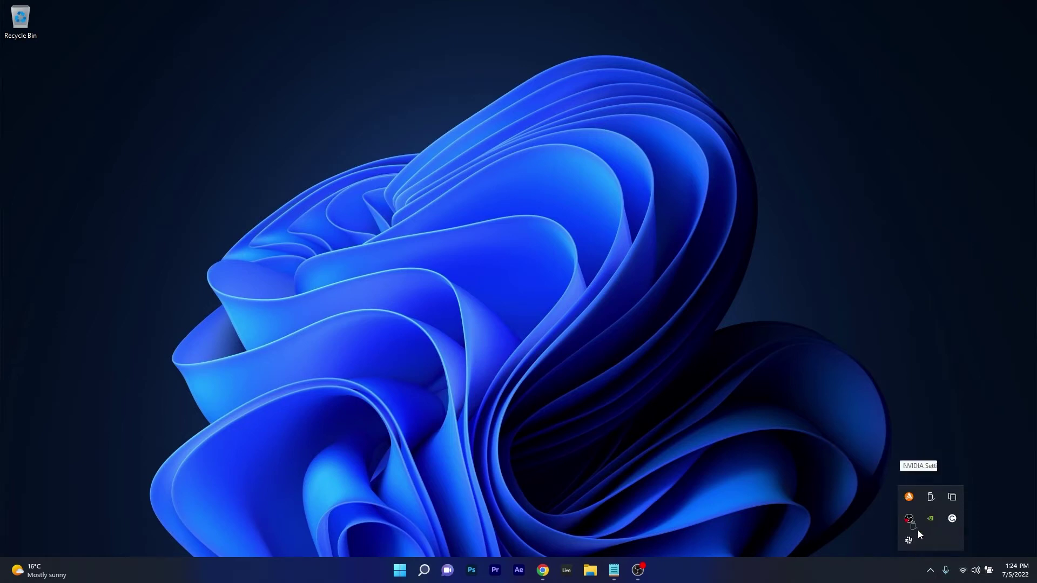
{"action": "left_click_drag", "start_coordinate": [930, 497], "coordinate": [931, 571]}
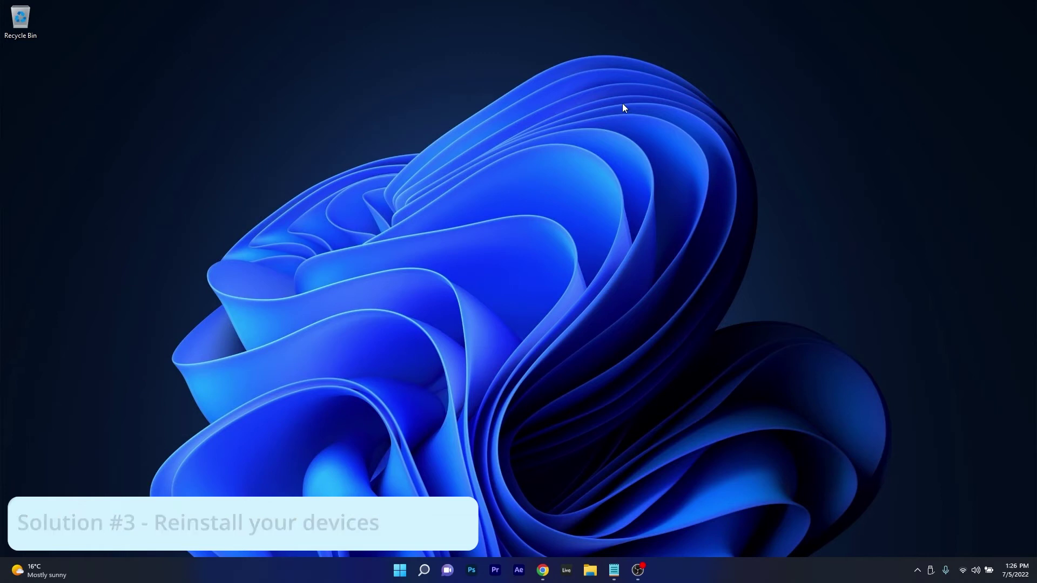
Open Device Manager, show hidden devices, and expand Universal Serial Bus controllers
{"action": "right_click", "coordinate": [400, 570]}
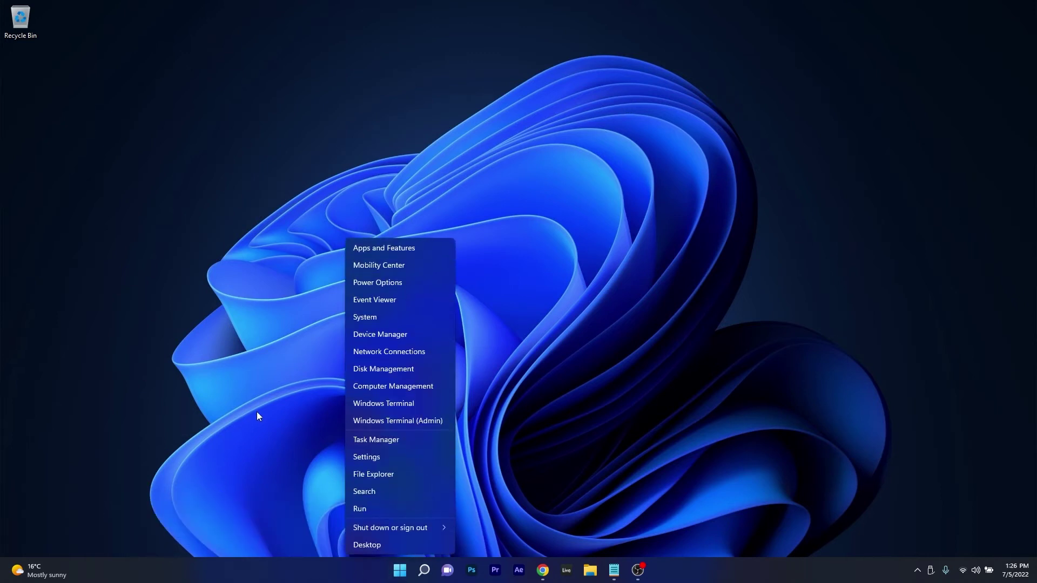
{"action": "left_click", "coordinate": [424, 335]}
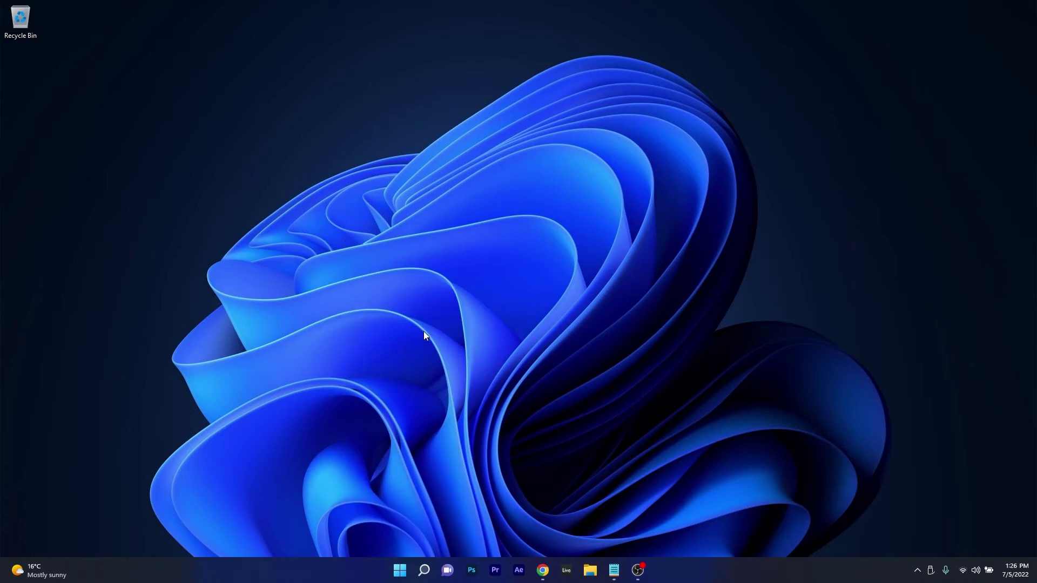
{"action": "left_click_drag", "start_coordinate": [205, 35], "coordinate": [442, 96]}
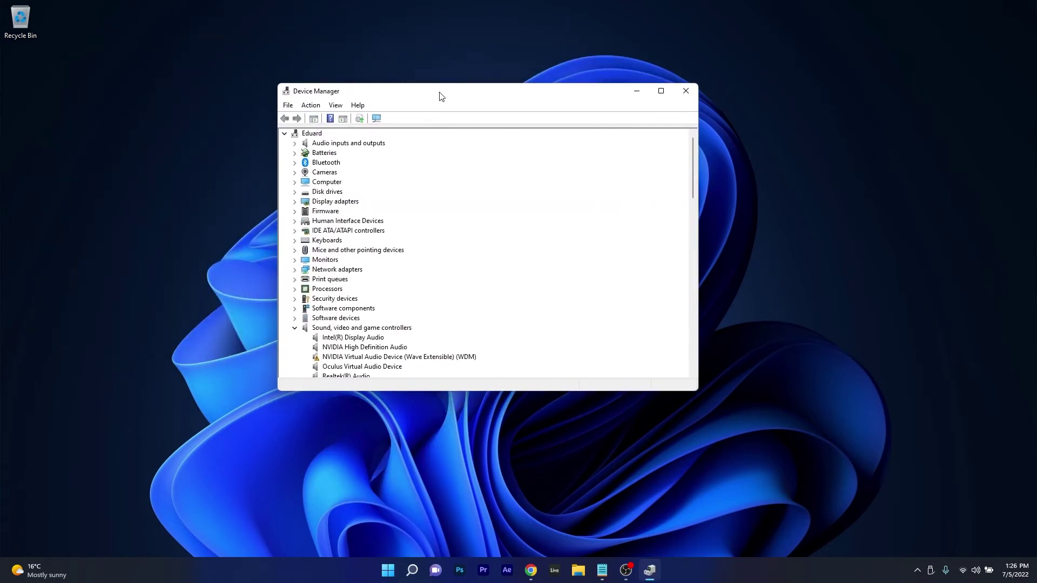
{"action": "left_click", "coordinate": [335, 107]}
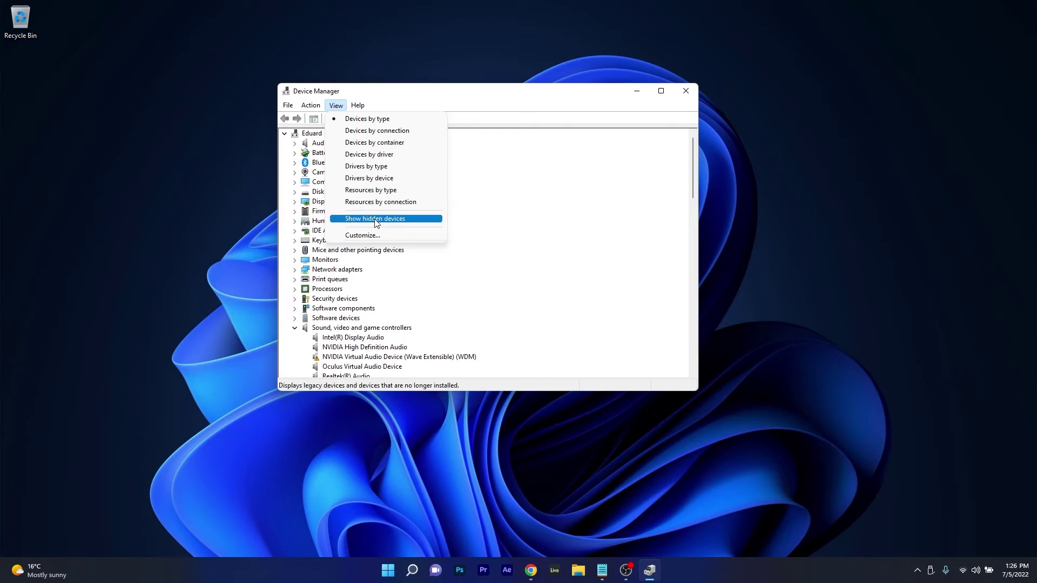
{"action": "left_click", "coordinate": [396, 223]}
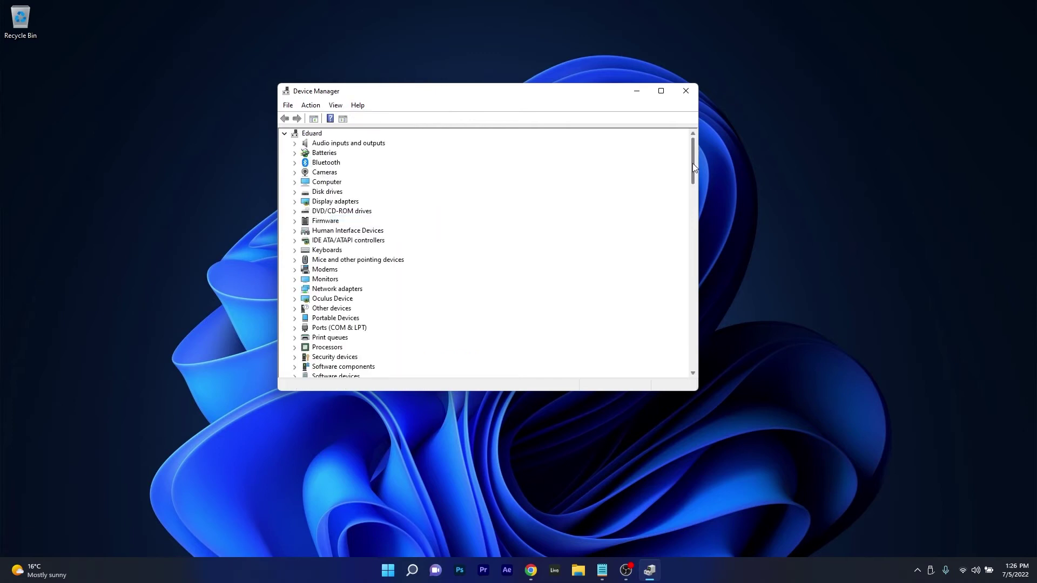
{"action": "left_click_drag", "start_coordinate": [695, 168], "coordinate": [694, 352]}
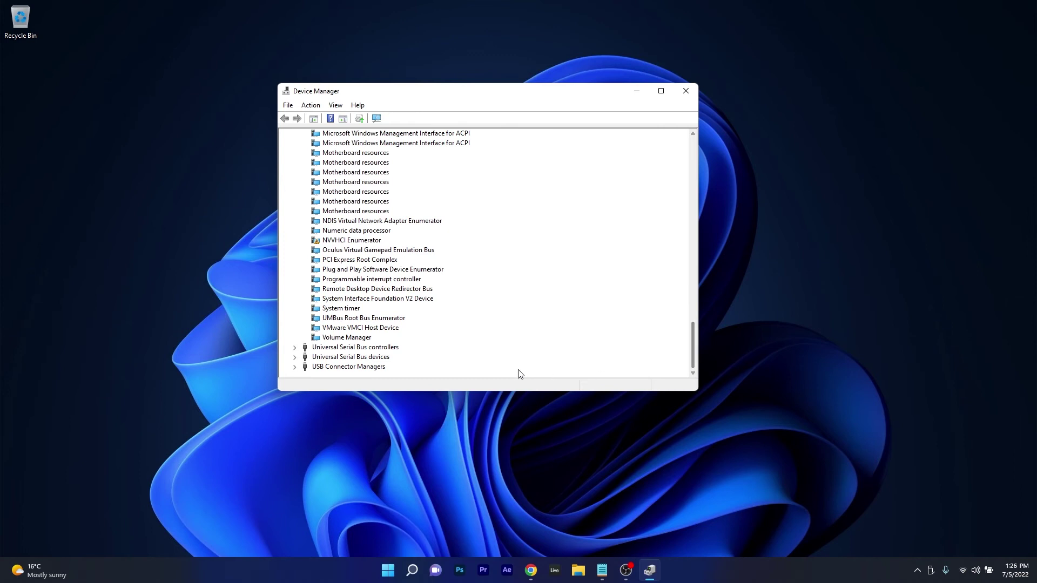
{"action": "left_click", "coordinate": [295, 348]}
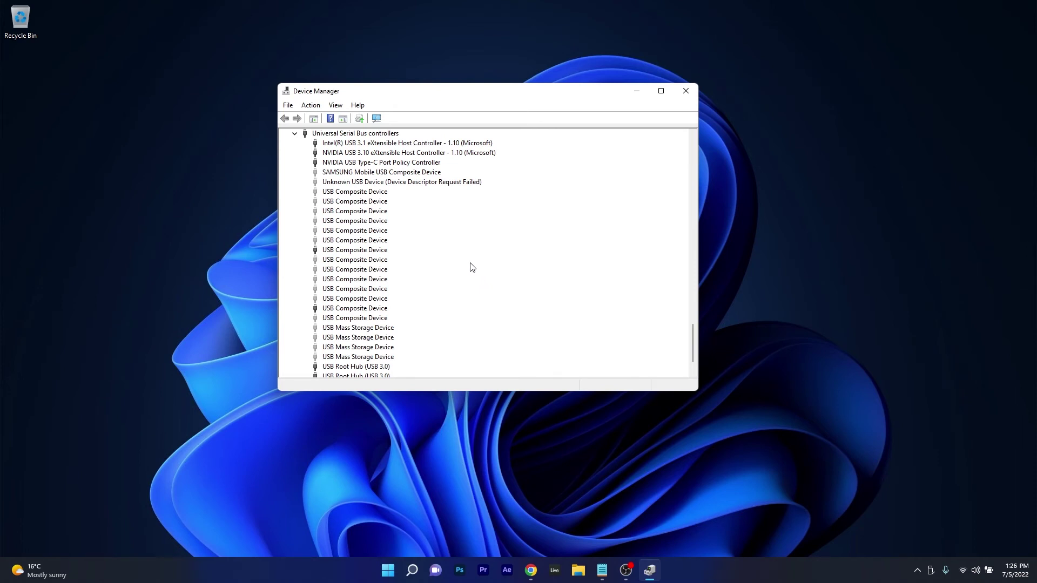
Start uninstalling a USB Composite Device, dismiss the confirmation, and close Device Manager
{"action": "right_click", "coordinate": [365, 192]}
{"action": "left_click", "coordinate": [382, 210]}
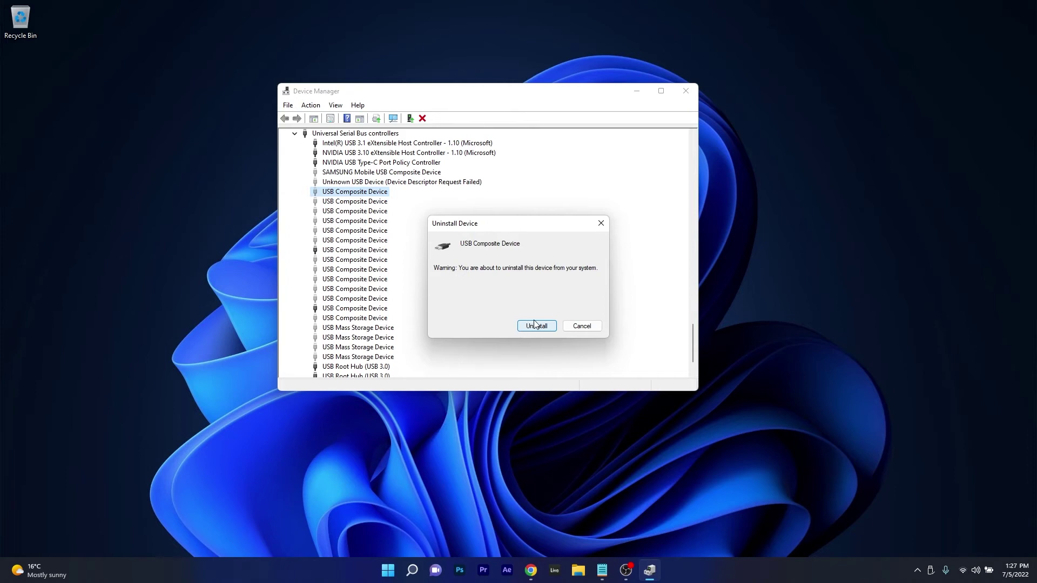
{"action": "left_click", "coordinate": [579, 329]}
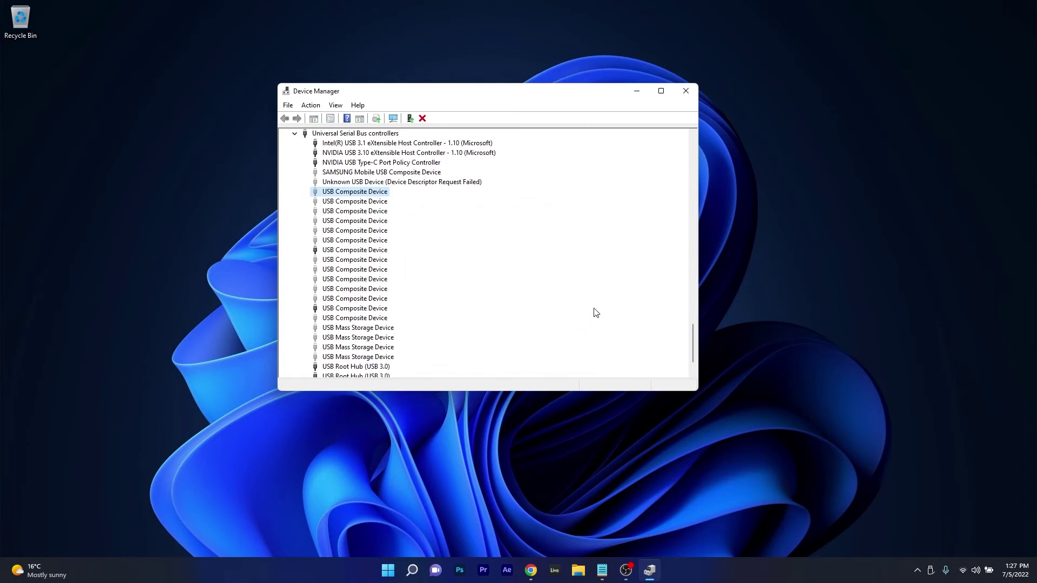
{"action": "left_click", "coordinate": [689, 91]}
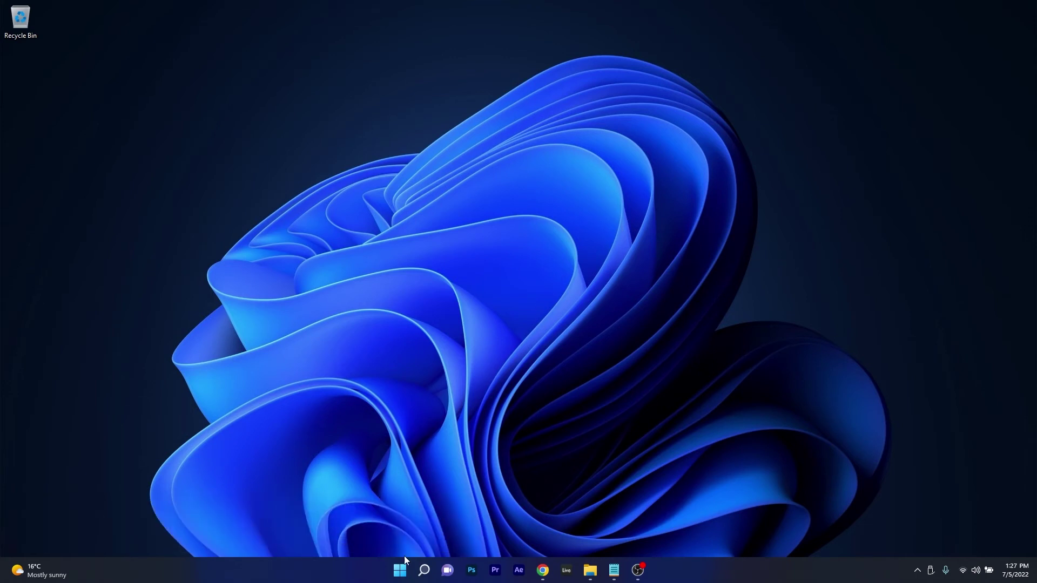
Restart the Windows Explorer process from Task Manager's process list, then close Task Manager
{"action": "right_click", "coordinate": [400, 571]}
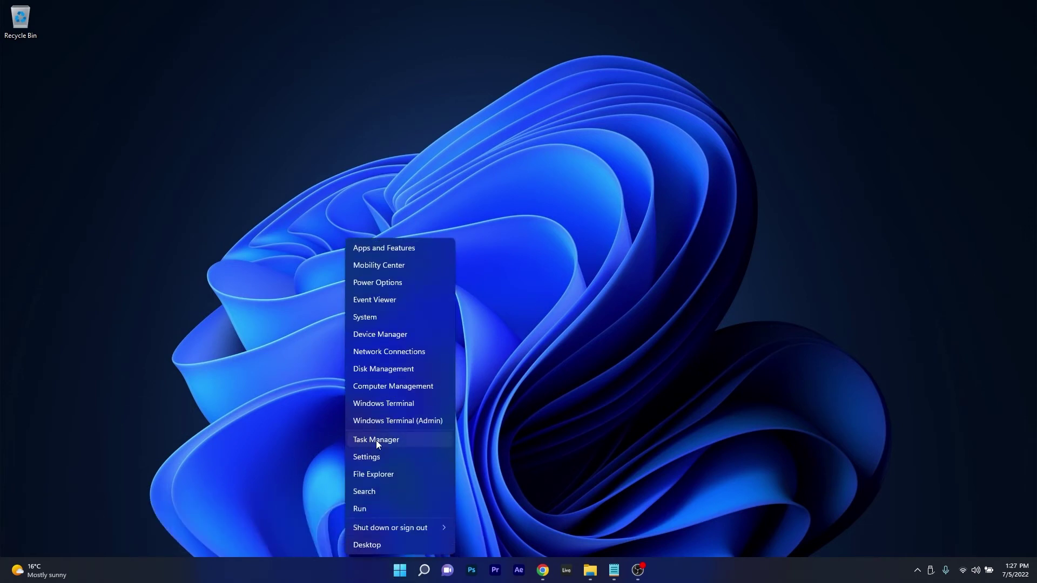
{"action": "left_click", "coordinate": [410, 440]}
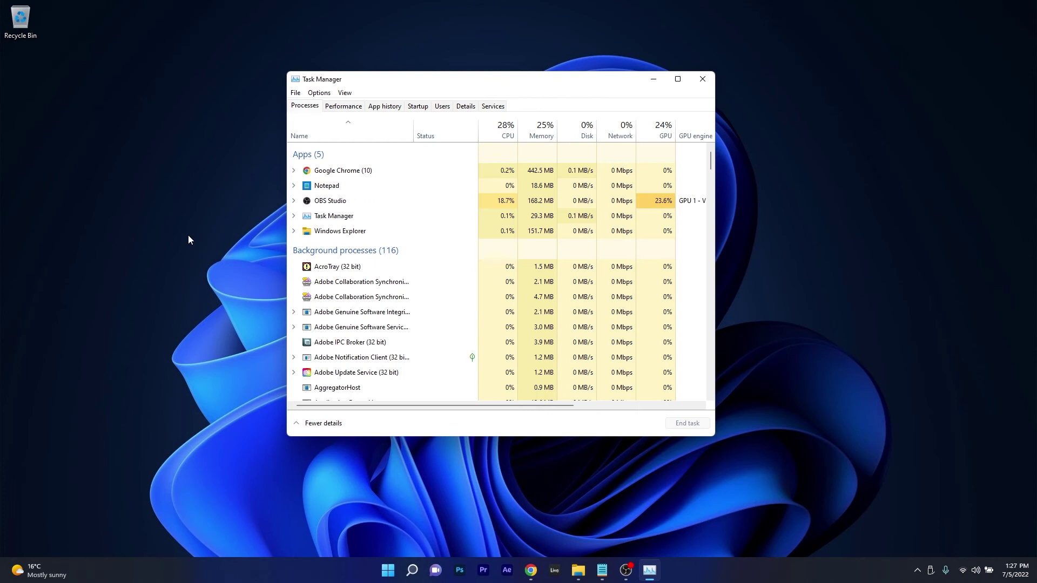
{"action": "right_click", "coordinate": [343, 232]}
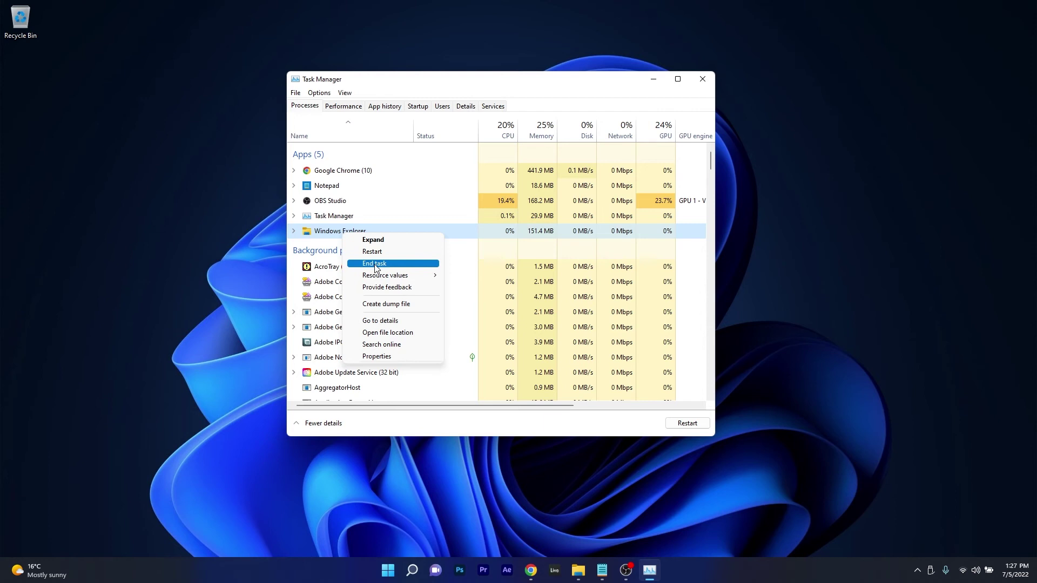
{"action": "left_click", "coordinate": [559, 87]}
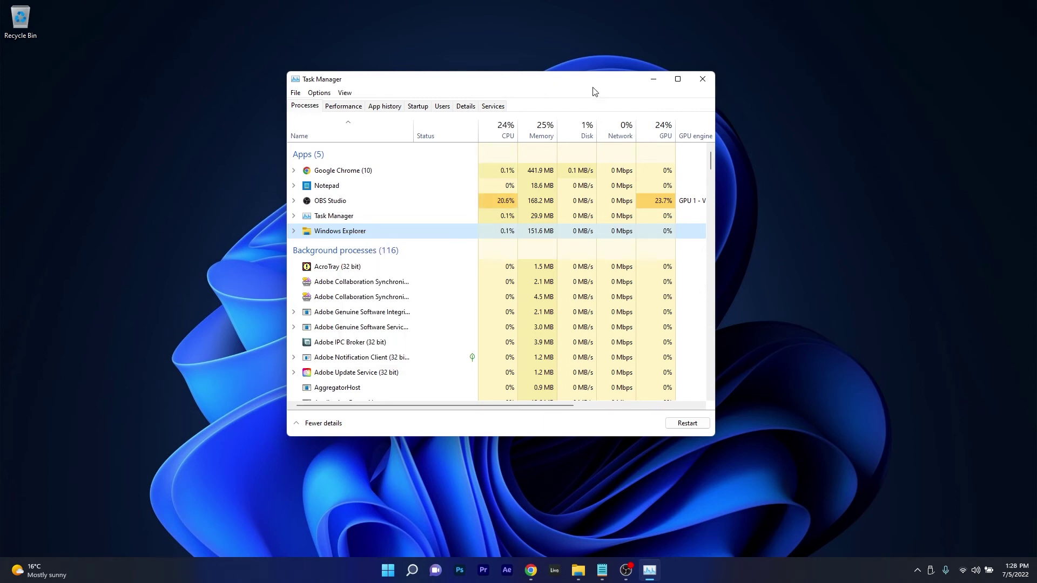
{"action": "left_click", "coordinate": [703, 80]}
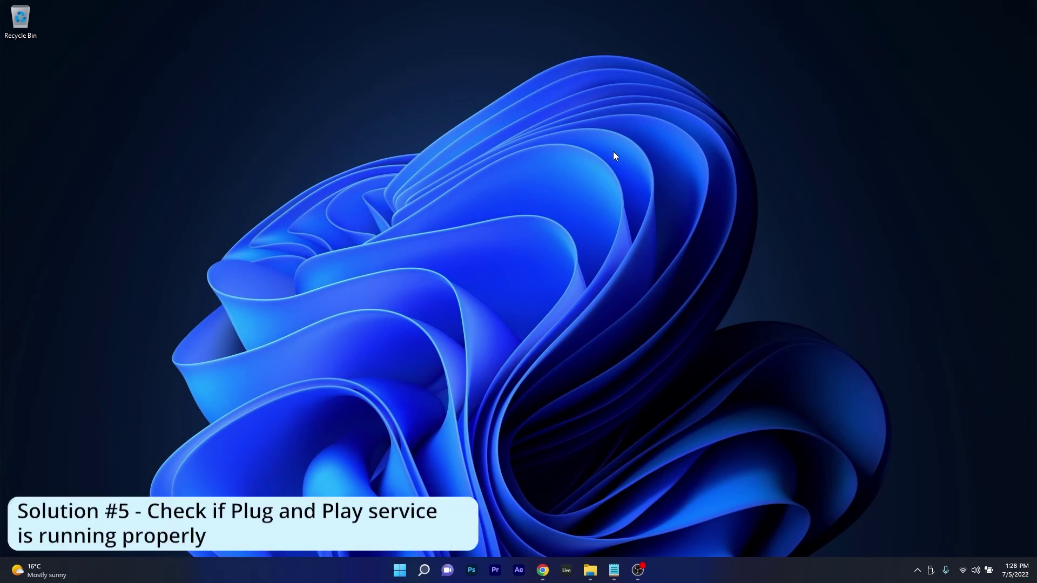
Open Services via services.msc and change Plug and Play's startup type to Automatic
{"action": "left_click", "coordinate": [399, 569]}
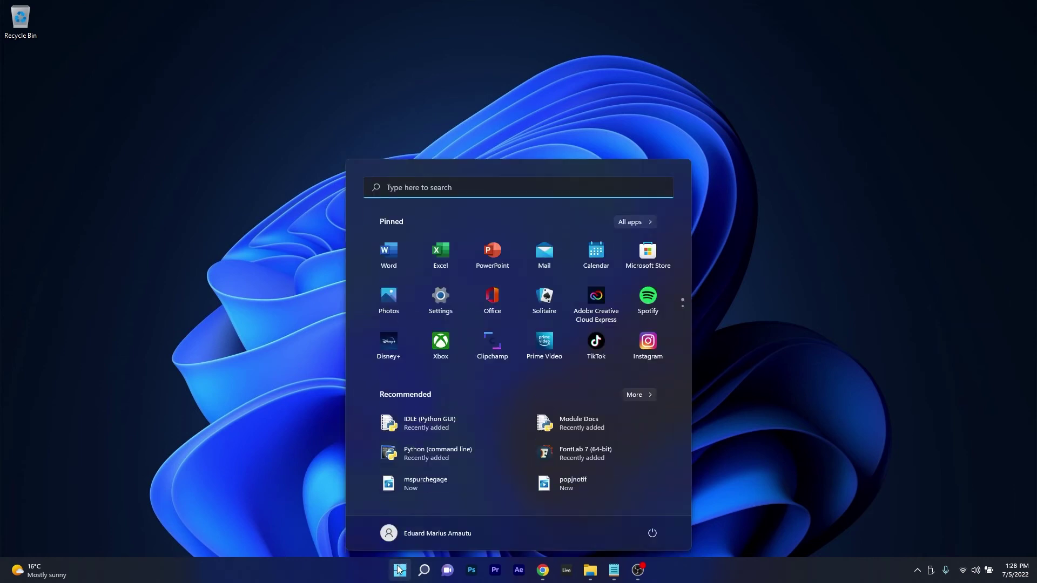
{"action": "type", "text": "services.msc"}
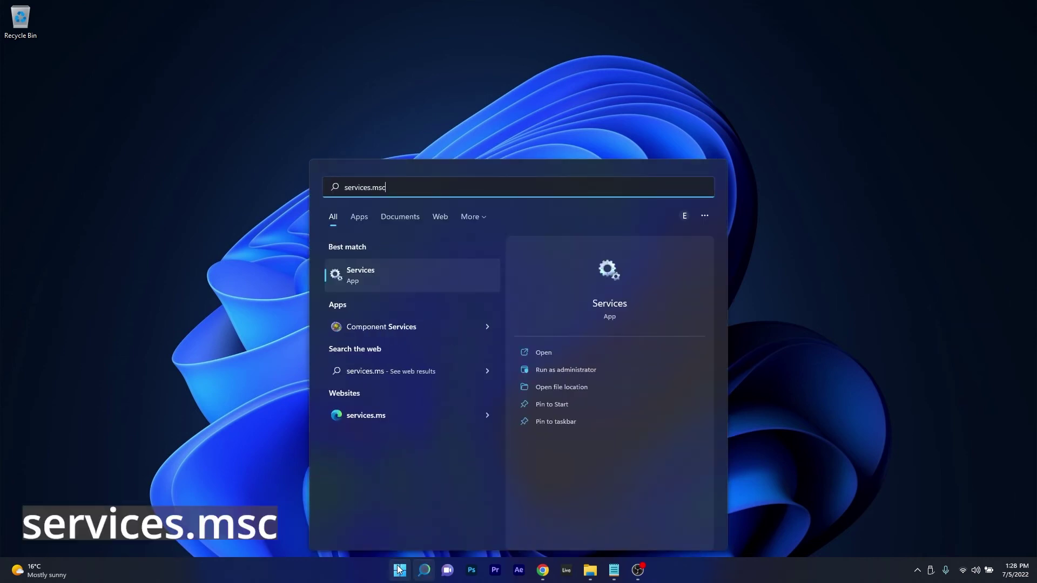
{"action": "left_click", "coordinate": [391, 275]}
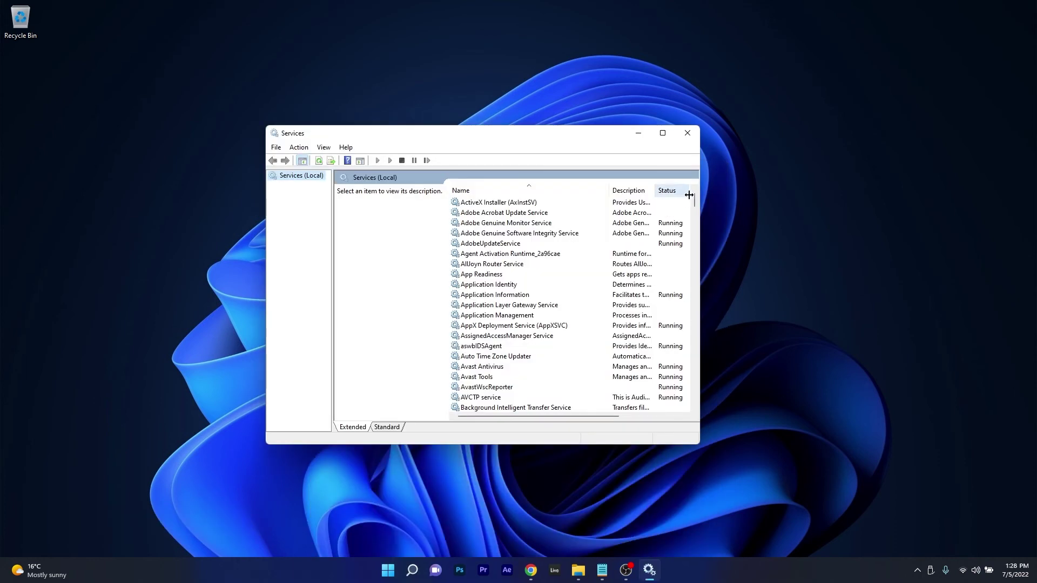
{"action": "left_click_drag", "start_coordinate": [695, 199], "coordinate": [700, 315]}
{"action": "left_click", "coordinate": [506, 326]}
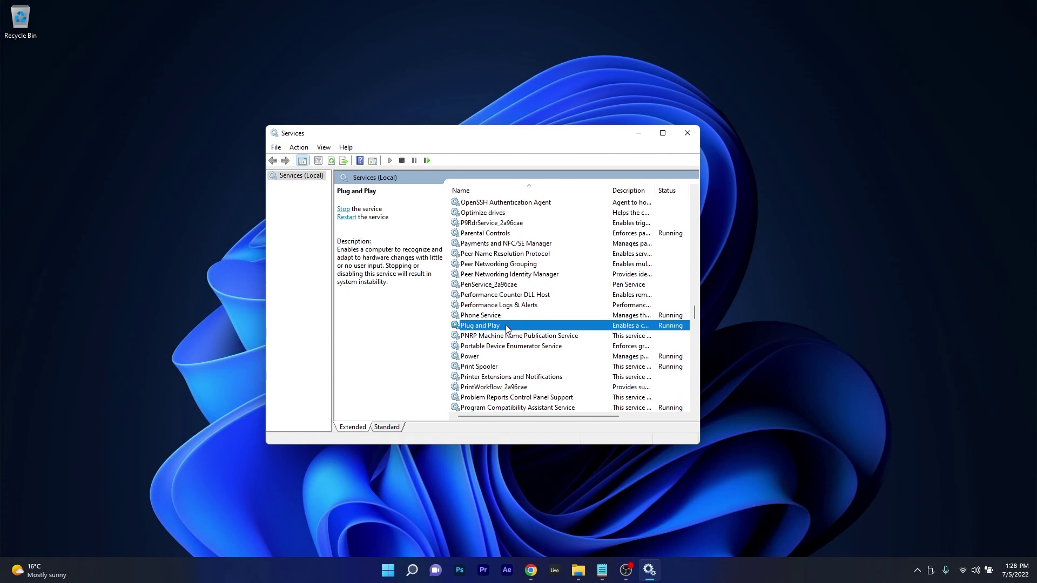
{"action": "double_click", "coordinate": [506, 325]}
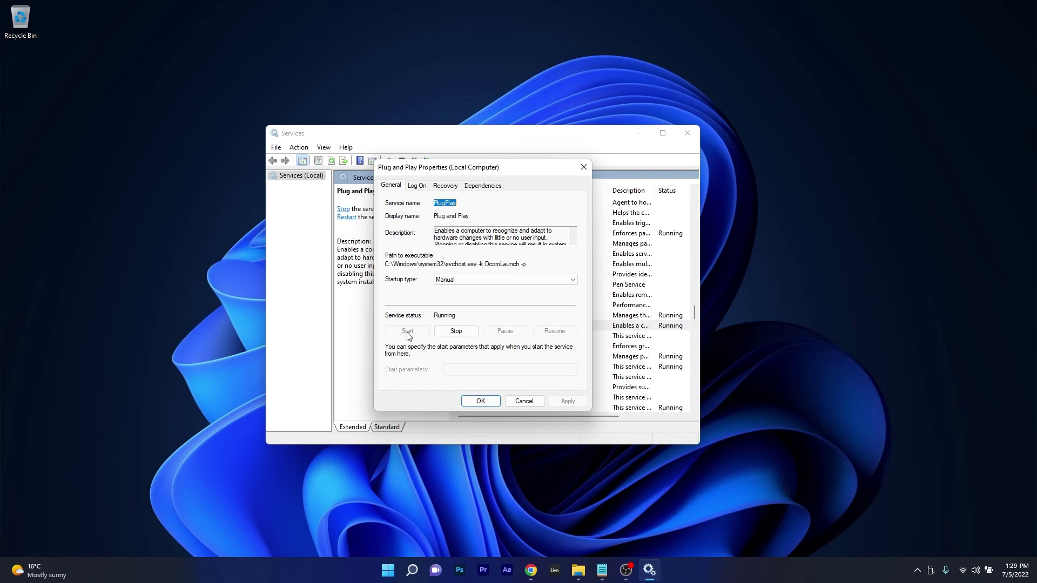
{"action": "left_click", "coordinate": [450, 280]}
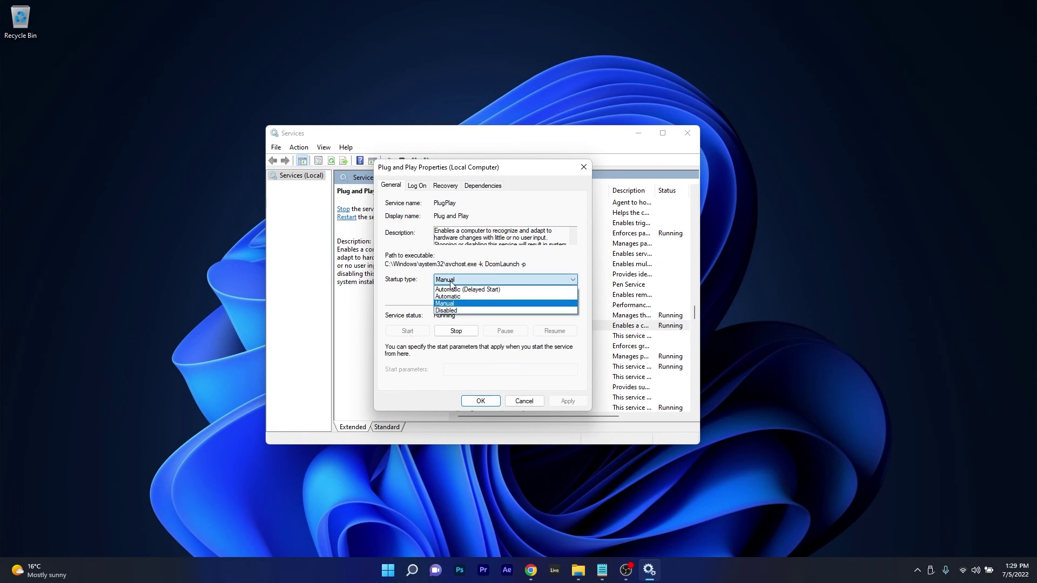
{"action": "left_click", "coordinate": [452, 297]}
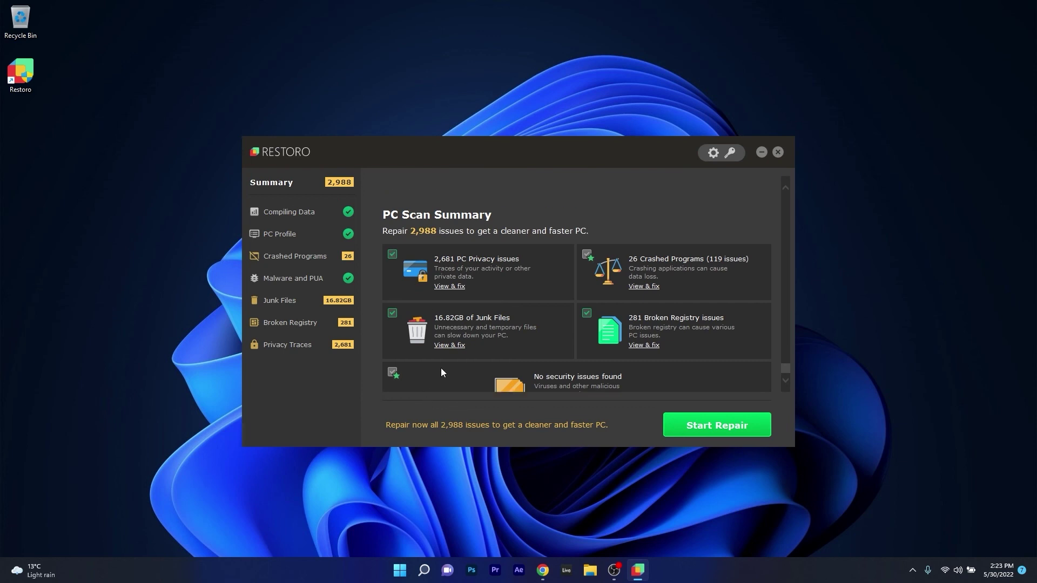
Scroll back to the top of Restoro's scan summary and show the PC Profile section
{"action": "scroll", "coordinate": [441, 368], "scroll_direction": "up", "scroll_amount": 10}
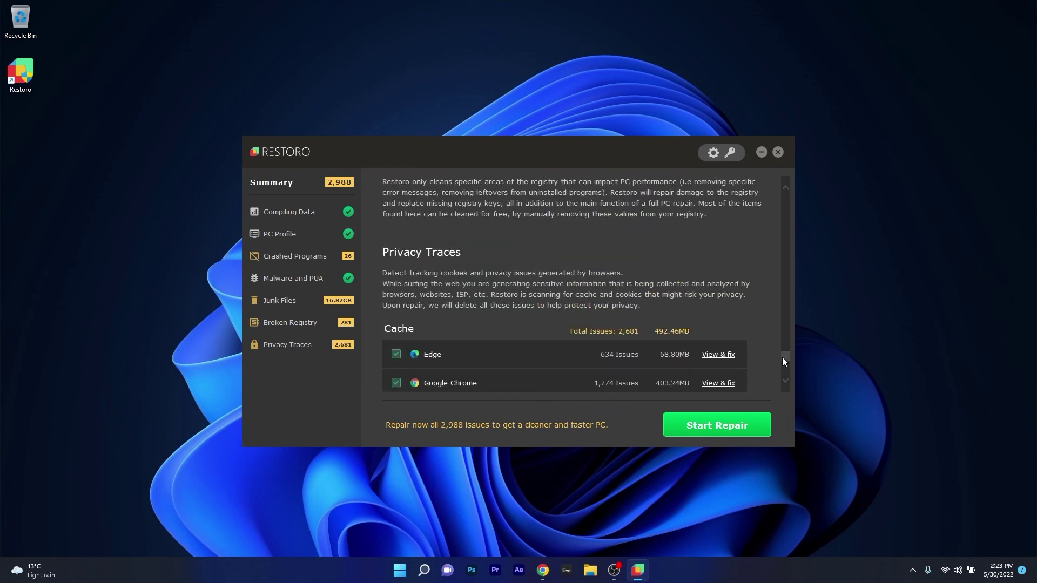
{"action": "left_click_drag", "start_coordinate": [785, 360], "coordinate": [786, 186]}
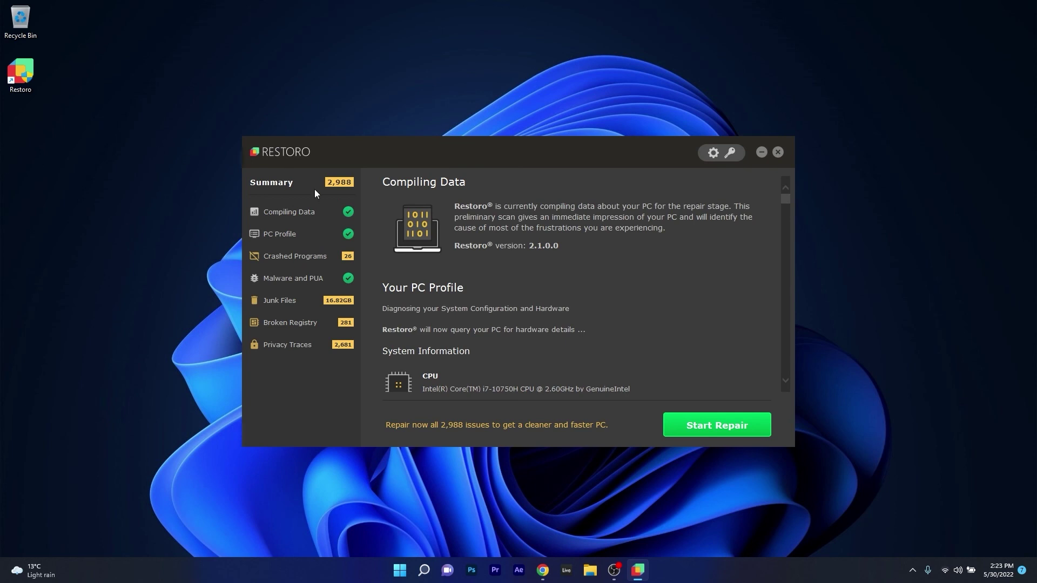
{"action": "left_click", "coordinate": [287, 238]}
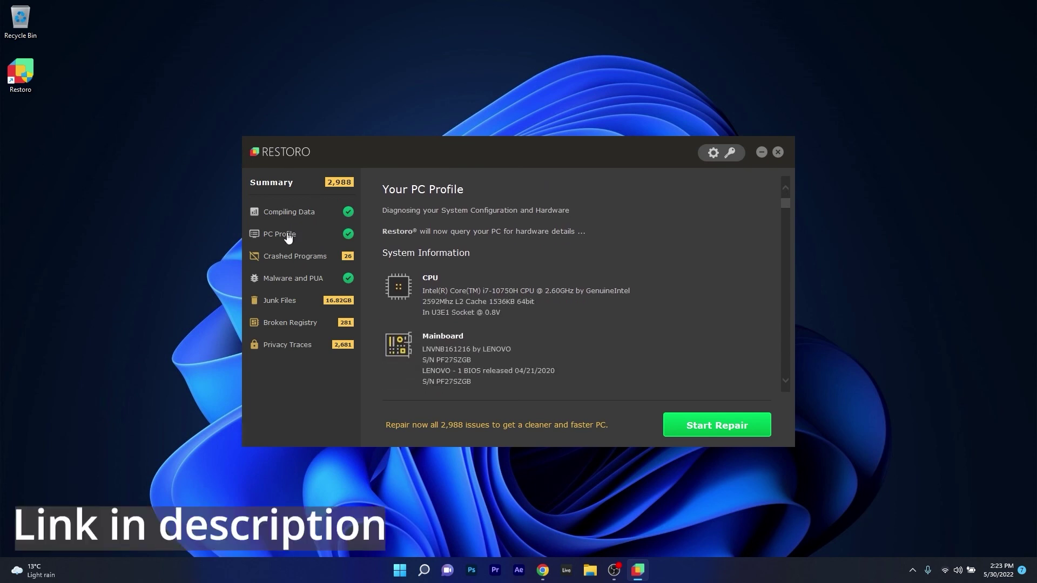